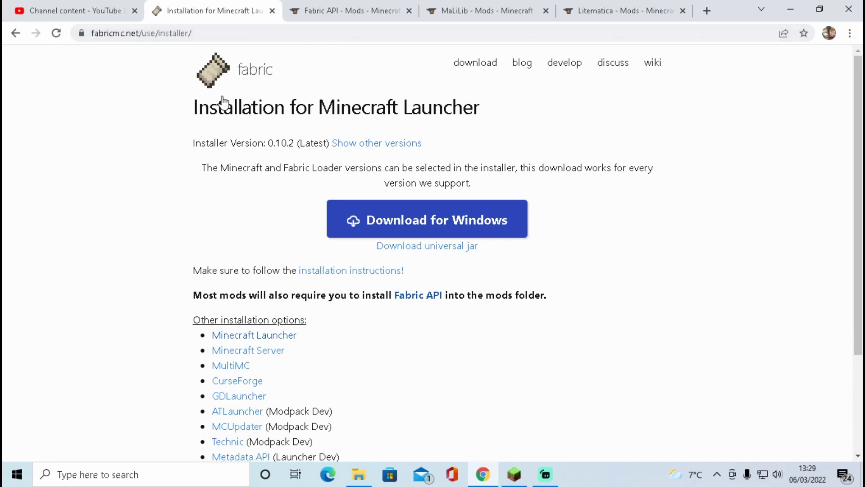
Step: Download the universal Fabric installer jar (fabric-installer-0.10.2) from fabricmc.net
{"action": "left_click", "coordinate": [415, 247]}
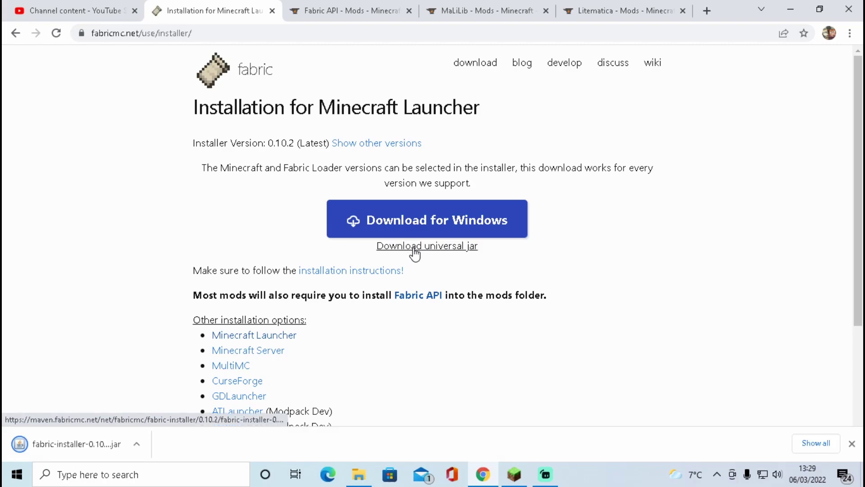
Step: Install Fabric Loader 0.13.3 for Minecraft 1.18.2, closing the running launcher to continue
{"action": "left_click", "coordinate": [80, 446]}
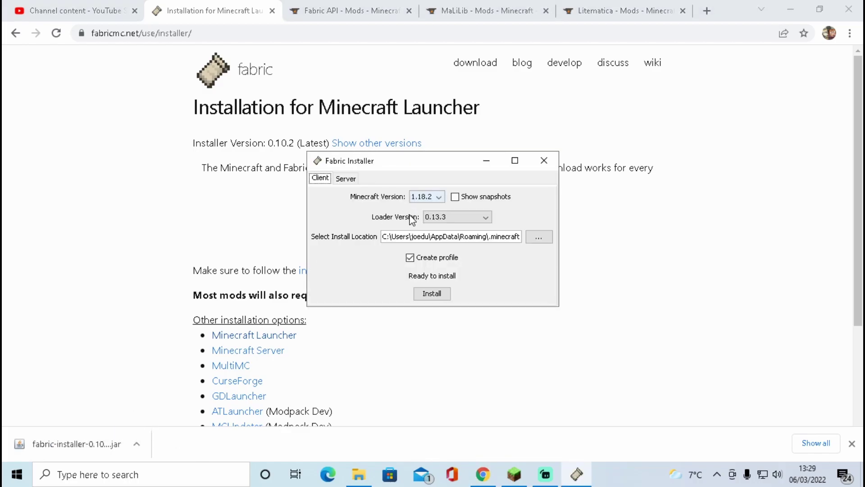
{"action": "left_click", "coordinate": [441, 200]}
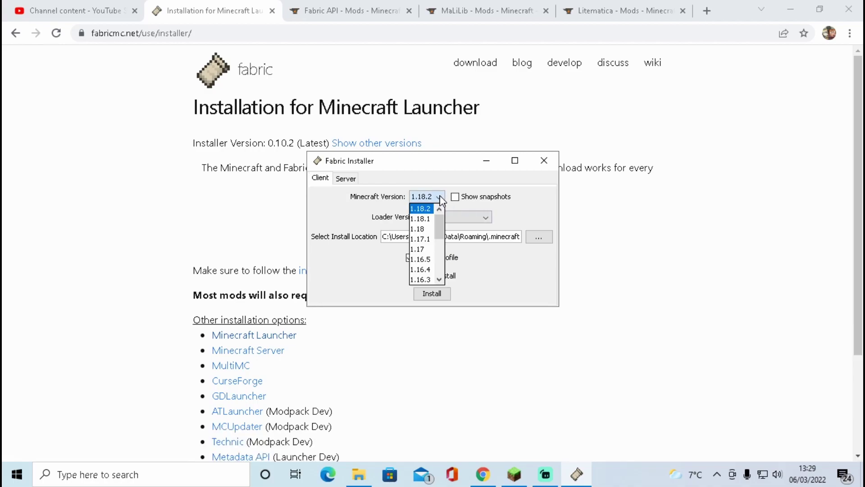
{"action": "left_click", "coordinate": [422, 209]}
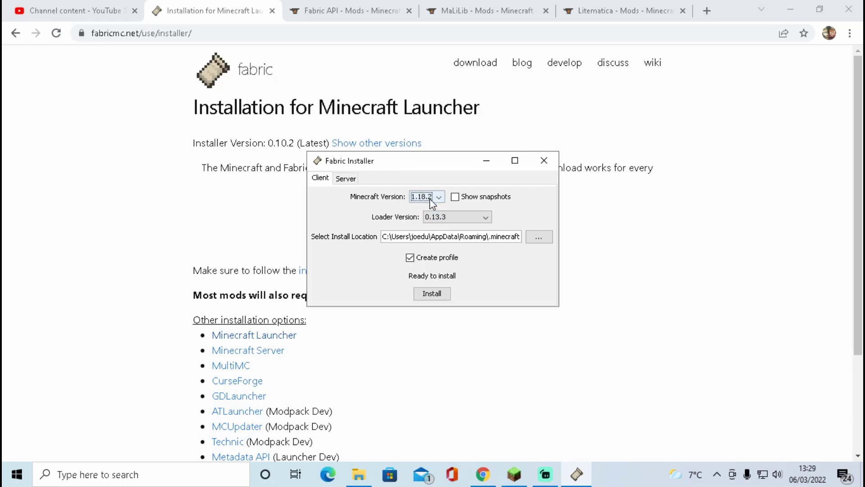
{"action": "left_click", "coordinate": [432, 297]}
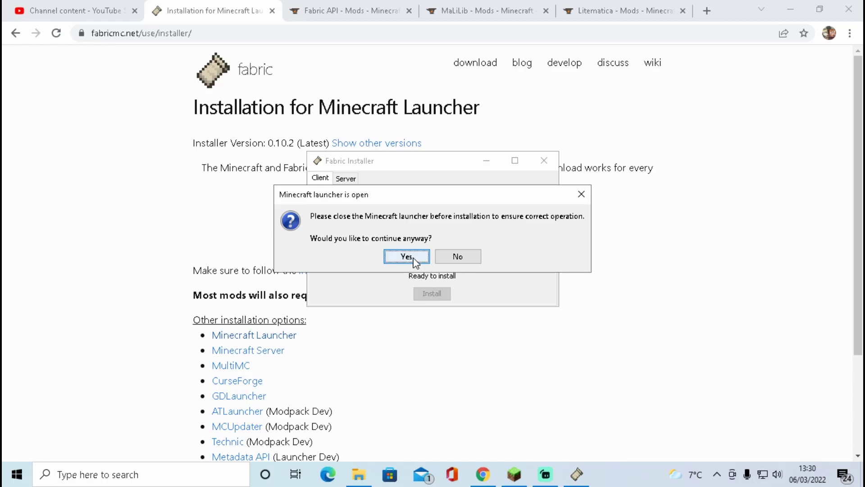
{"action": "mouse_move", "coordinate": [514, 474]}
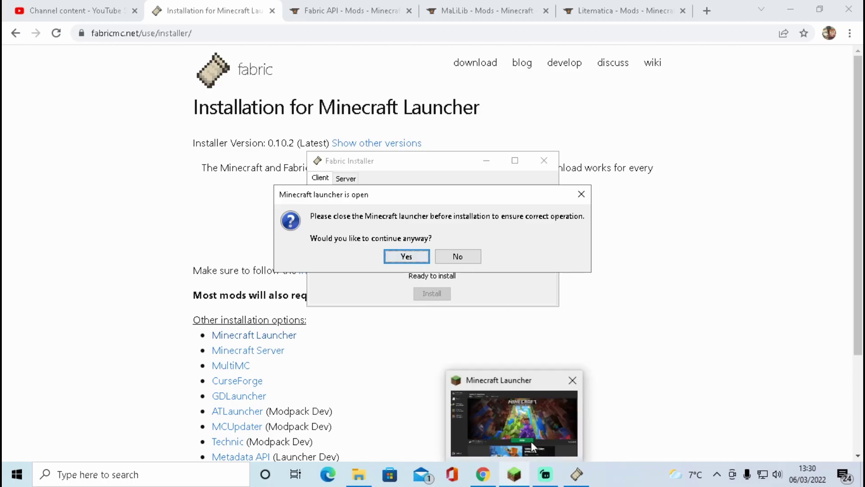
{"action": "left_click", "coordinate": [573, 379]}
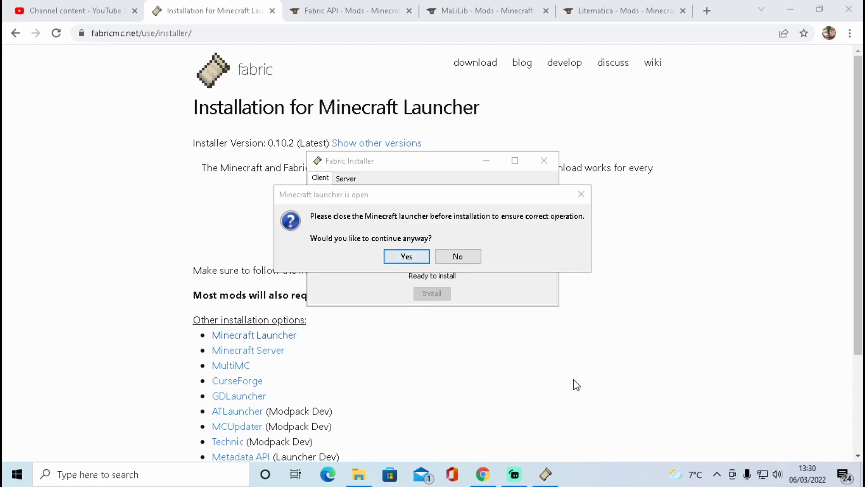
{"action": "left_click", "coordinate": [403, 257]}
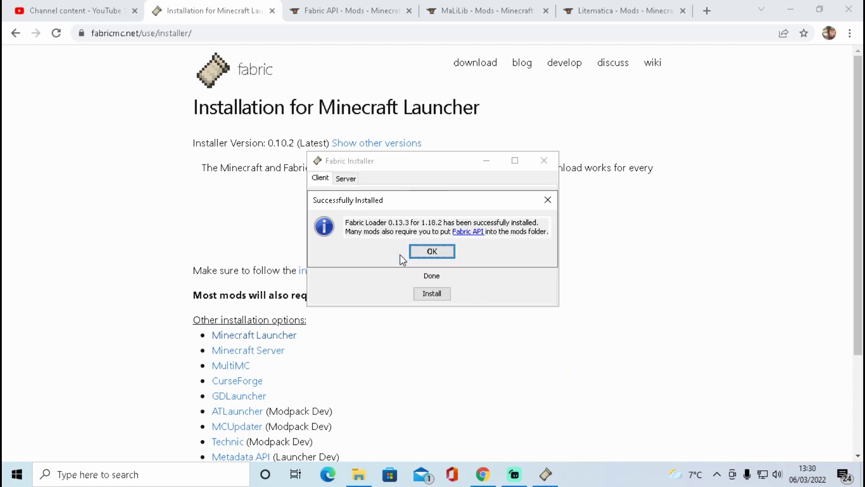
Step: Reopen Minecraft Launcher and select the fabric-loader-1.18.2 installation next to PLAY
{"action": "left_click", "coordinate": [431, 252]}
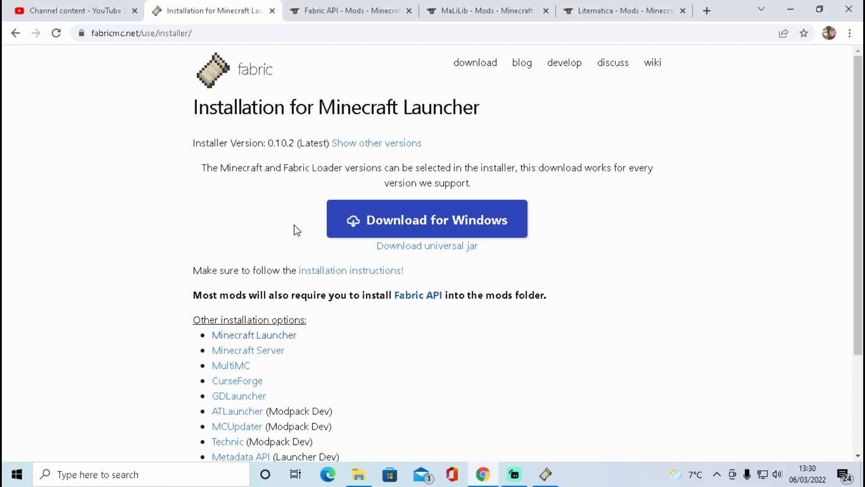
{"action": "left_click", "coordinate": [146, 478]}
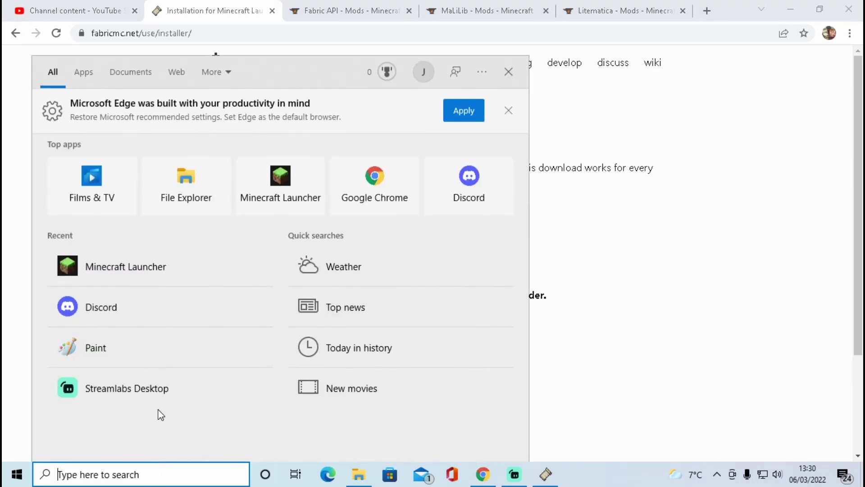
{"action": "left_click", "coordinate": [135, 276]}
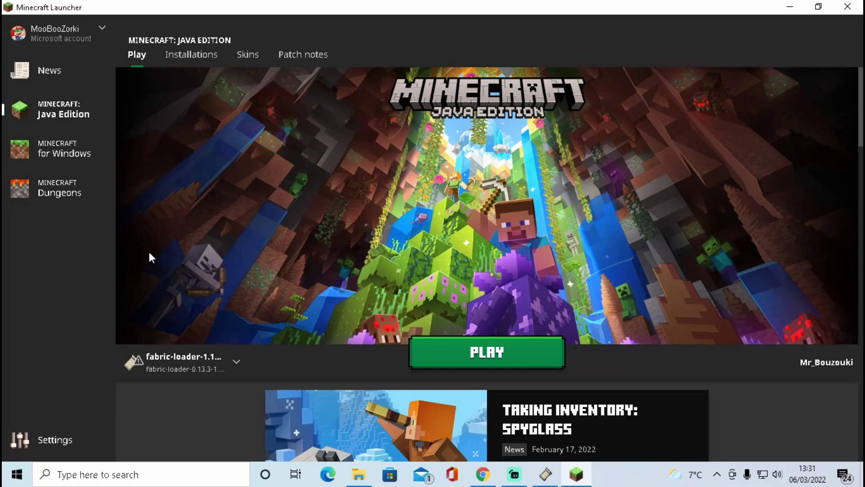
{"action": "left_click", "coordinate": [235, 363]}
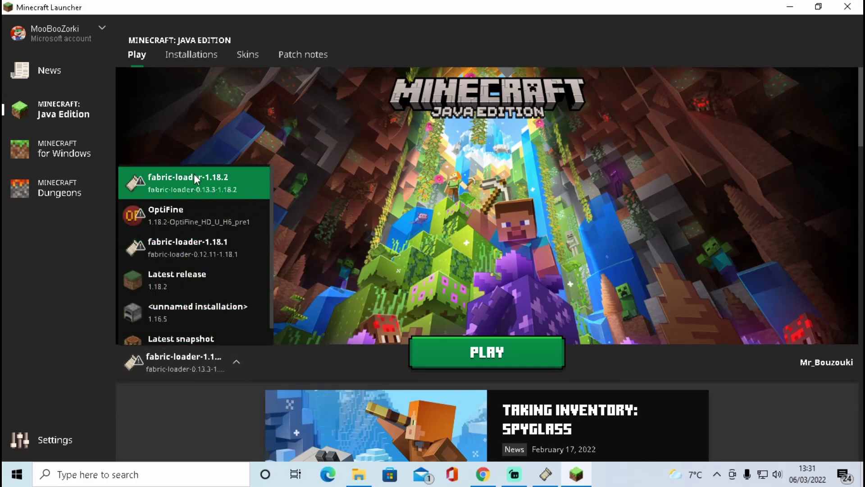
{"action": "left_click", "coordinate": [207, 178]}
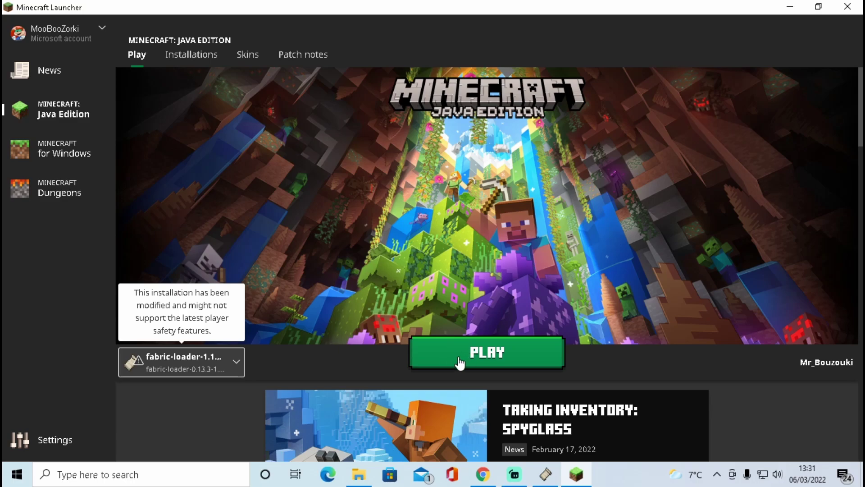
Step: Close the launcher and download the Fabric API 0.47.10 main file for 1.18.2 from CurseForge
{"action": "left_click", "coordinate": [847, 8]}
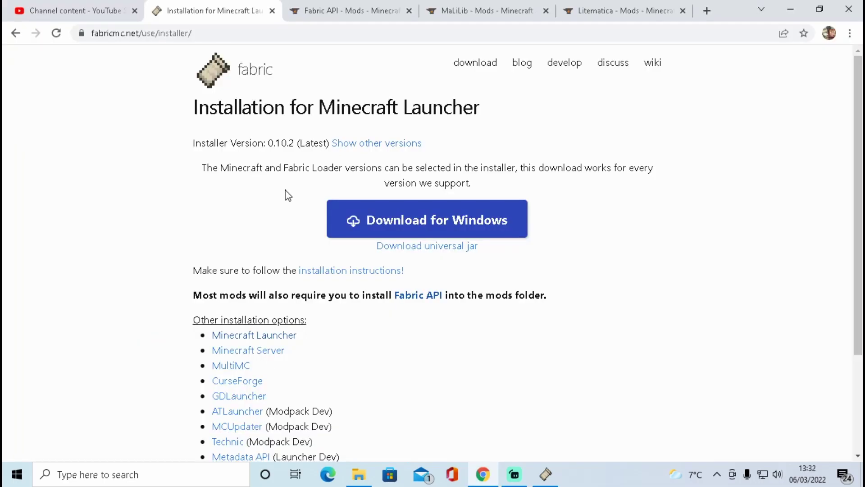
{"action": "left_click", "coordinate": [343, 13]}
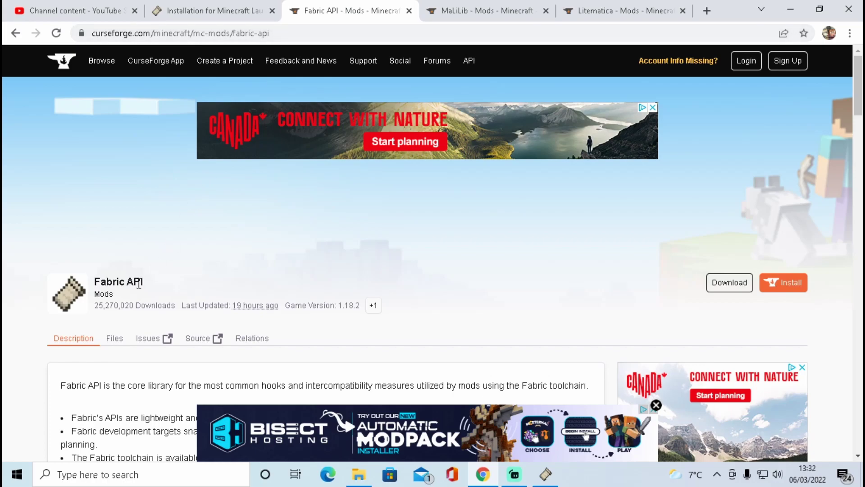
{"action": "left_click", "coordinate": [114, 339]}
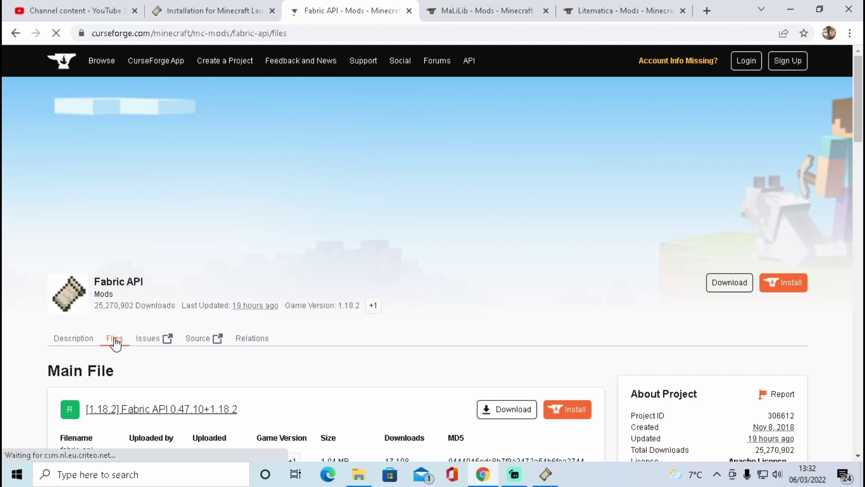
{"action": "scroll", "coordinate": [350, 287], "scroll_direction": "down", "scroll_amount": 3}
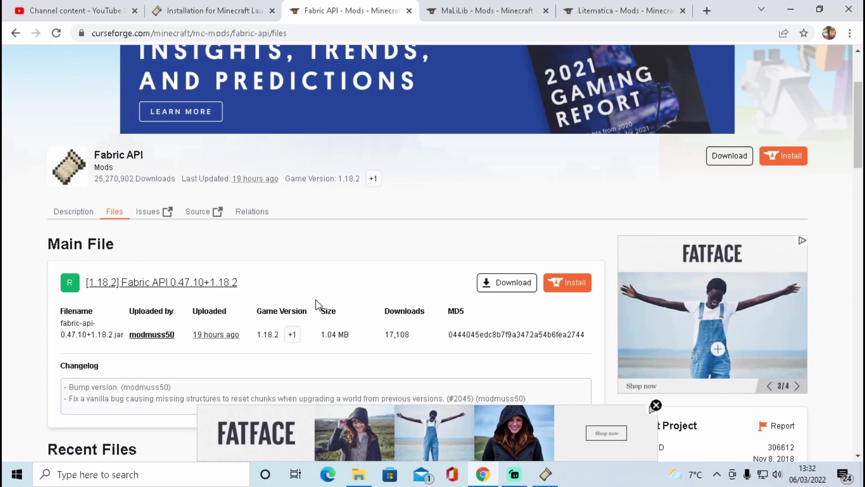
{"action": "left_click", "coordinate": [505, 287]}
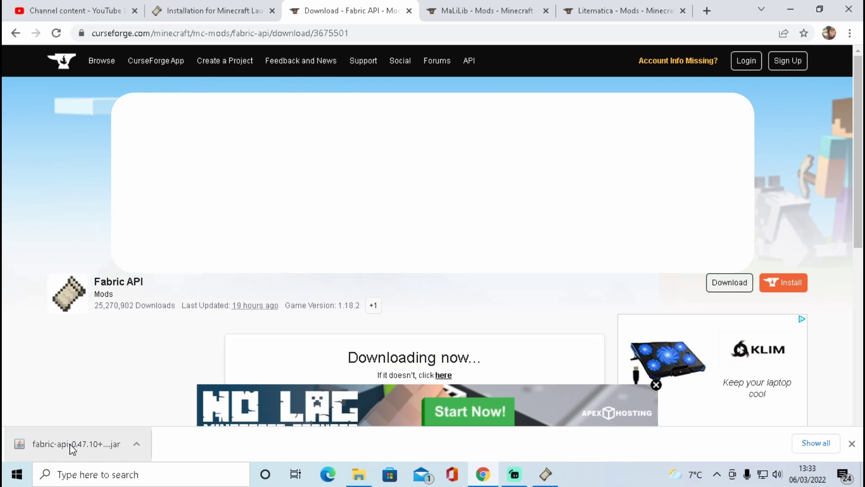
{"action": "left_click", "coordinate": [472, 11]}
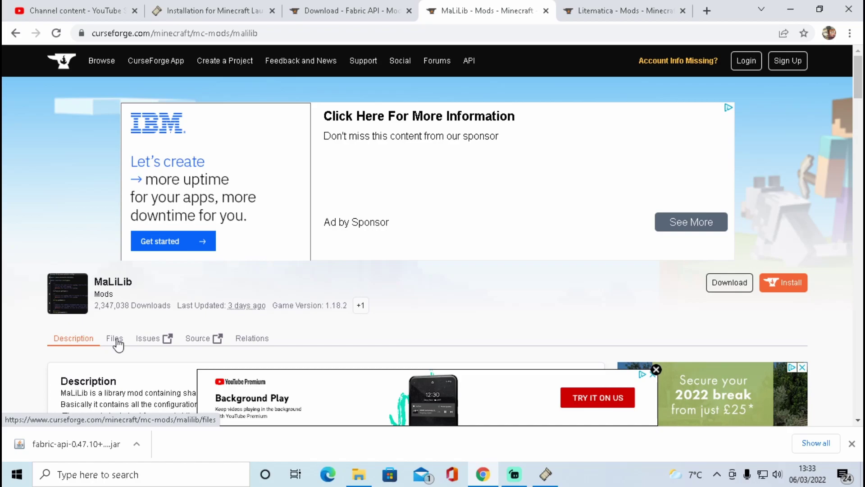
Step: Download the MaLiLib main file malilib-fabric-1.18.2-0.12.0.jar from its Files list
{"action": "left_click", "coordinate": [115, 339]}
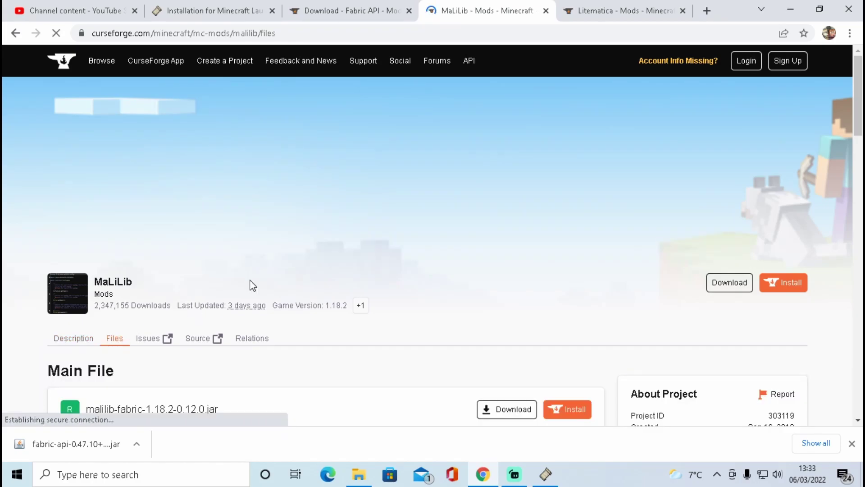
{"action": "scroll", "coordinate": [250, 284], "scroll_direction": "down", "scroll_amount": 3}
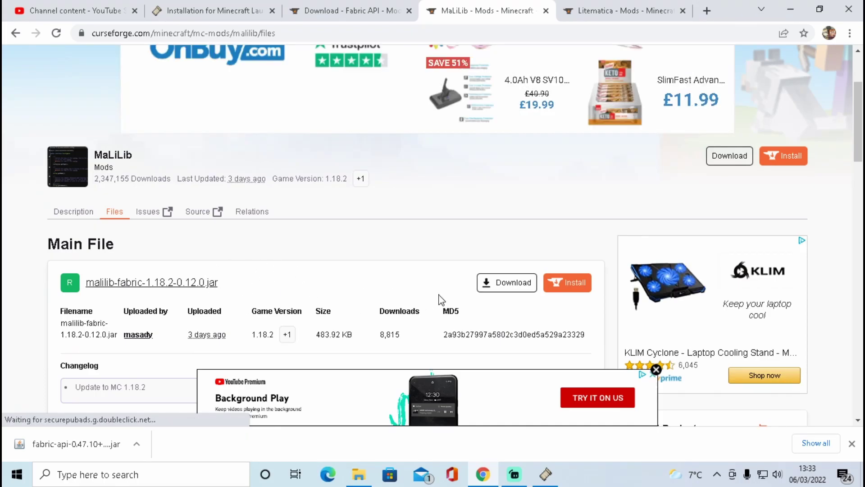
{"action": "left_click", "coordinate": [503, 285]}
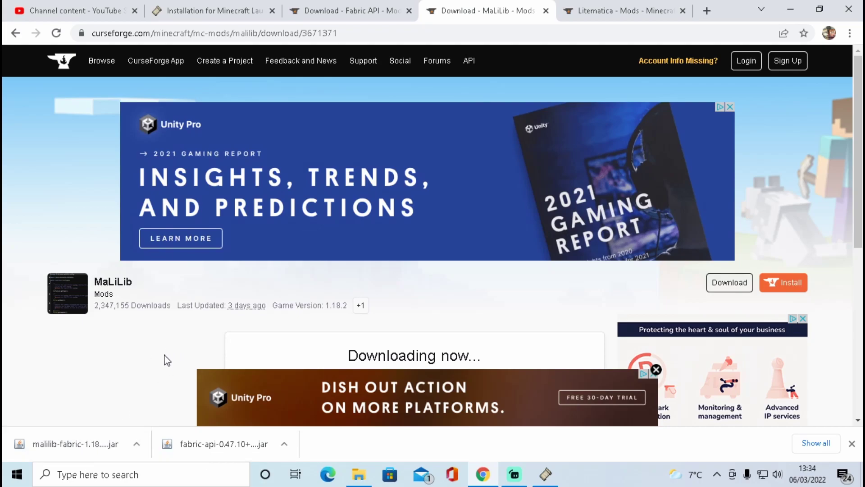
Step: Download litematica-fabric-1.18.2-0.11.0.jar from the Litematica Files list
{"action": "left_click", "coordinate": [628, 12]}
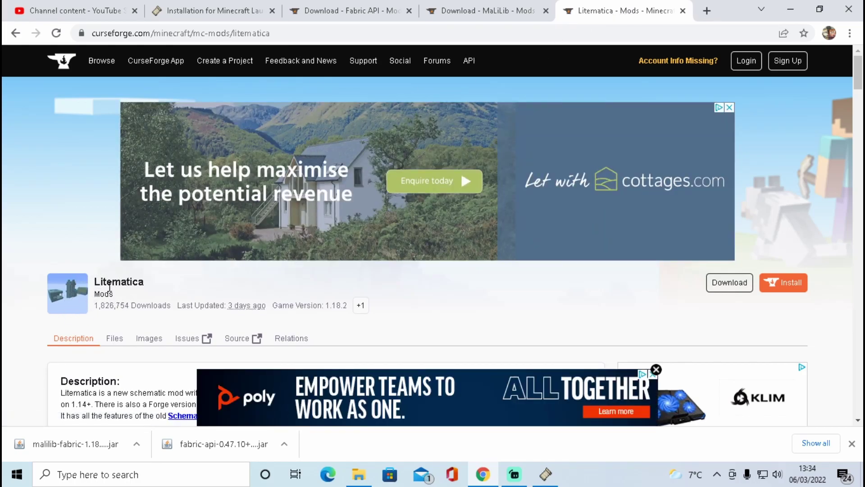
{"action": "left_click", "coordinate": [114, 342]}
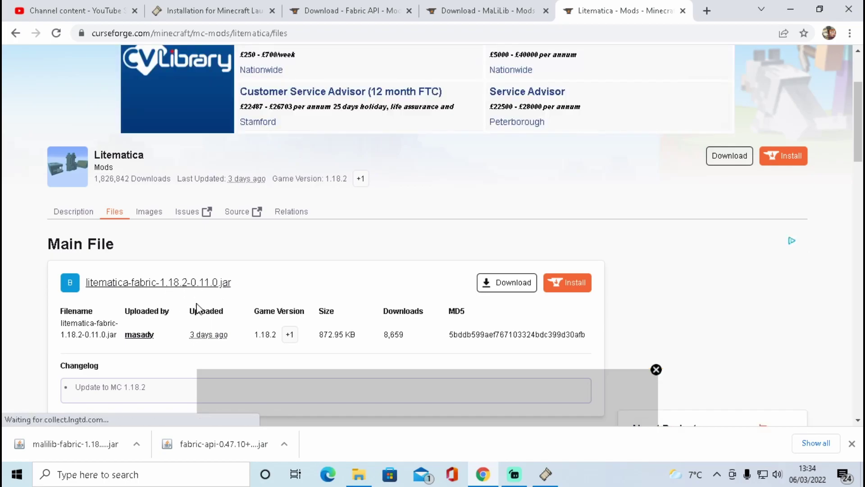
{"action": "left_click", "coordinate": [504, 283]}
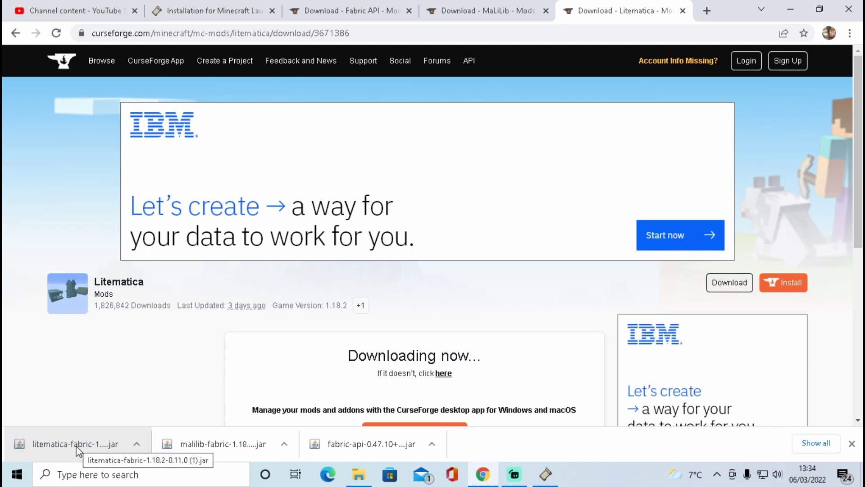
Step: Open the .minecraft folder under AppData\Roaming via a %appdata% search
{"action": "left_click", "coordinate": [107, 474]}
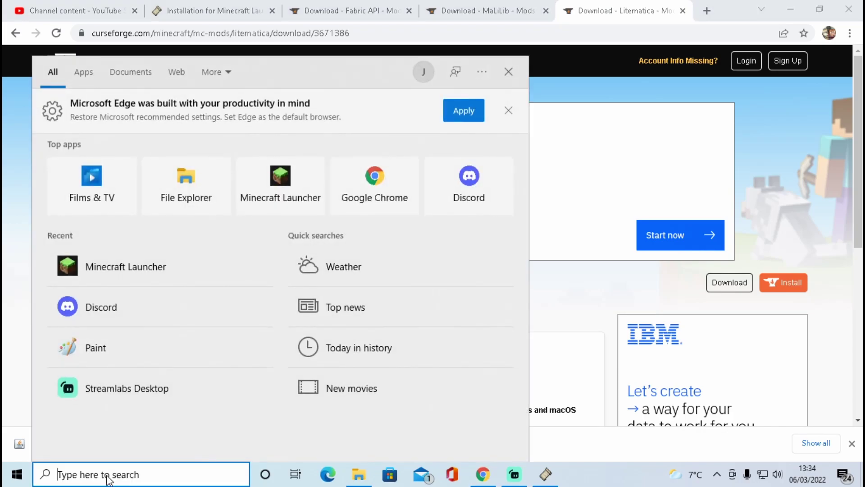
{"action": "type", "text": "%a"}
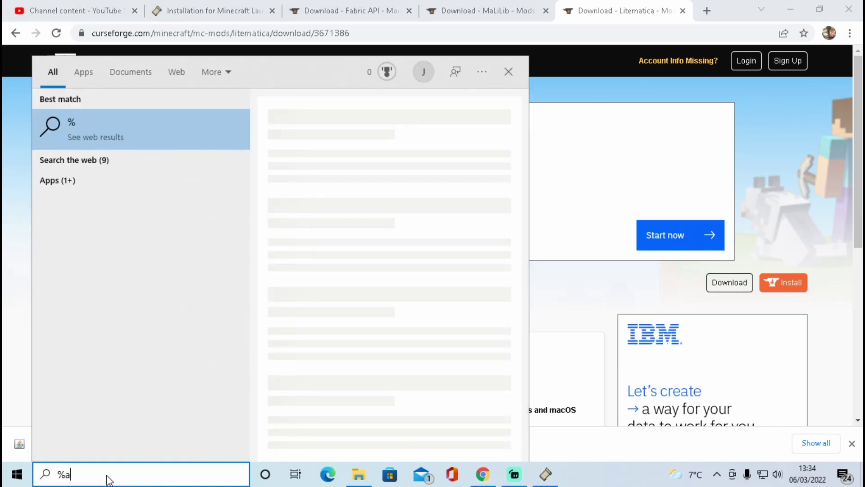
{"action": "type", "text": "ppdata%"}
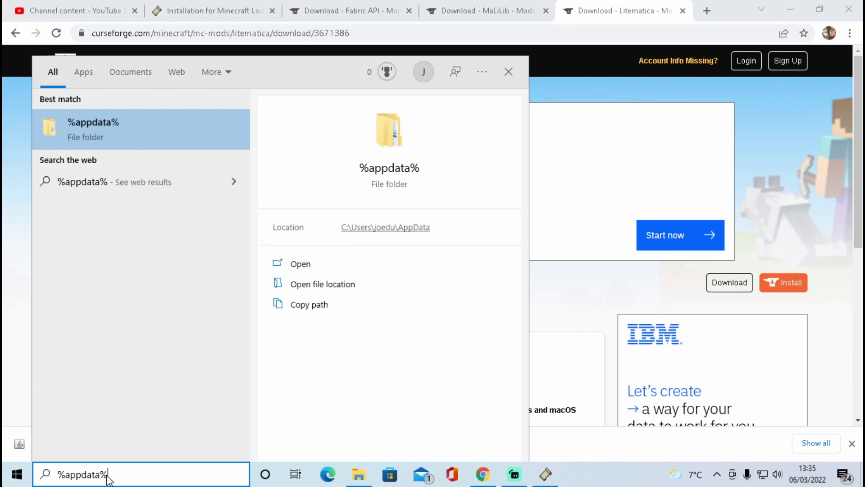
{"action": "key", "text": "Return"}
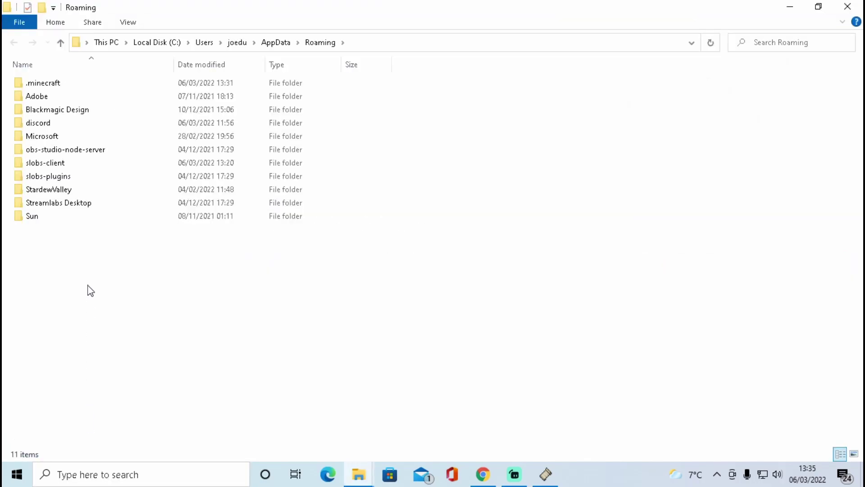
{"action": "double_click", "coordinate": [44, 84]}
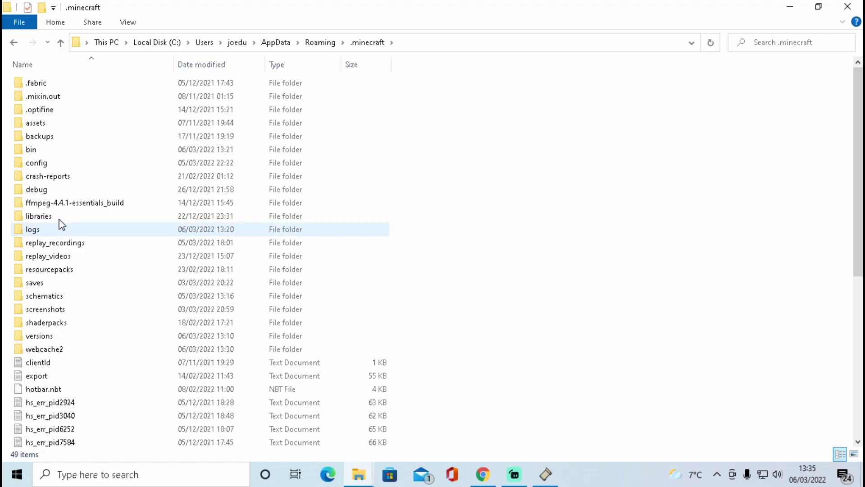
Step: Create a new folder named mods inside .minecraft
{"action": "right_click", "coordinate": [435, 242]}
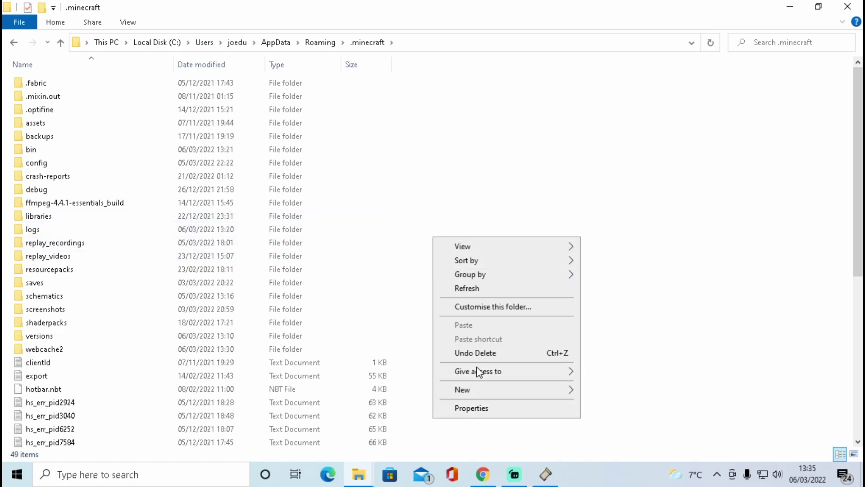
{"action": "mouse_move", "coordinate": [472, 395]}
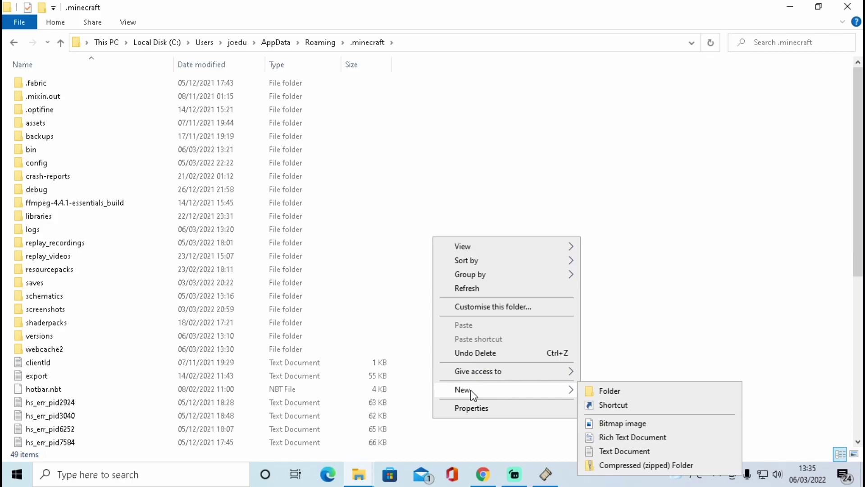
{"action": "left_click", "coordinate": [617, 395]}
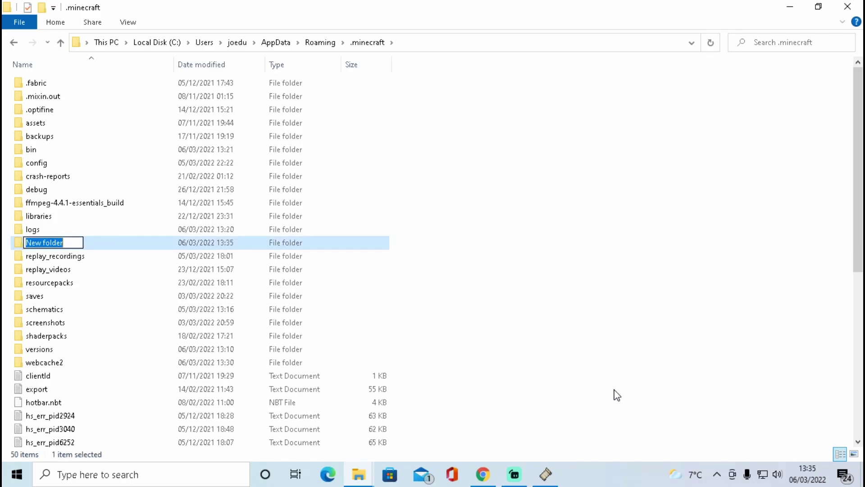
{"action": "key", "text": "BackSpace"}
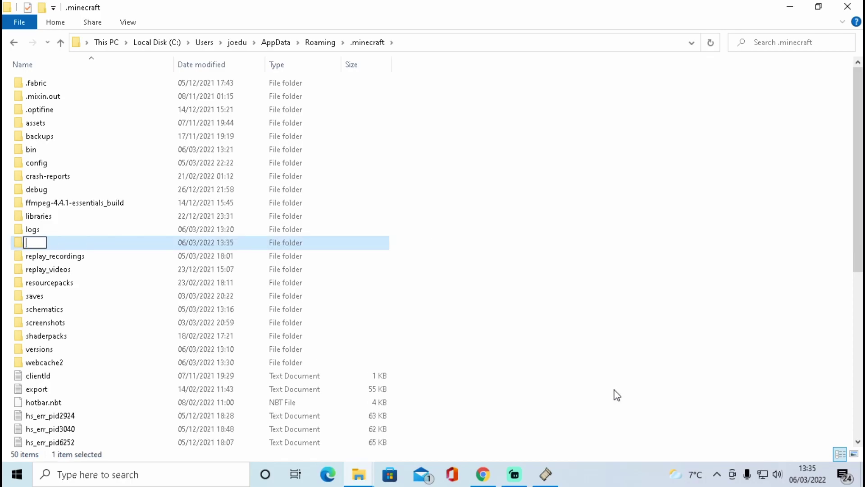
{"action": "type", "text": "mods"}
{"action": "left_click", "coordinate": [649, 275]}
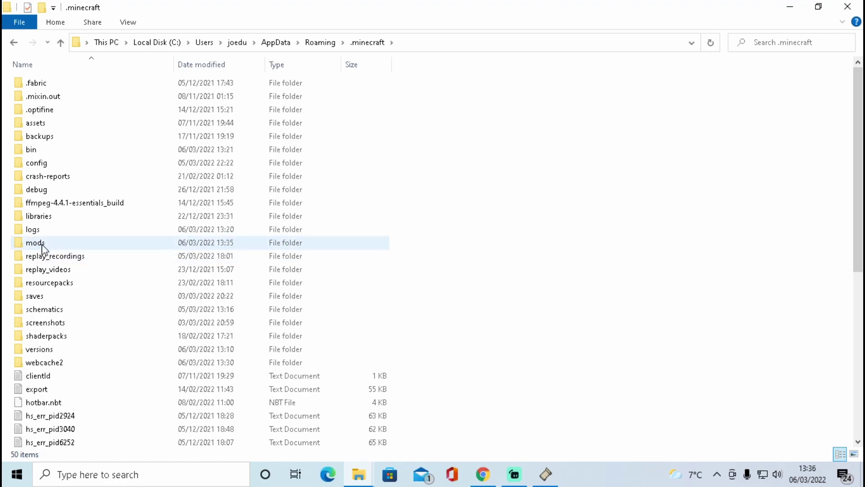
Step: Copy the litematica, malilib and fabric-api jars from the browser downloads into the mods folder
{"action": "double_click", "coordinate": [36, 243]}
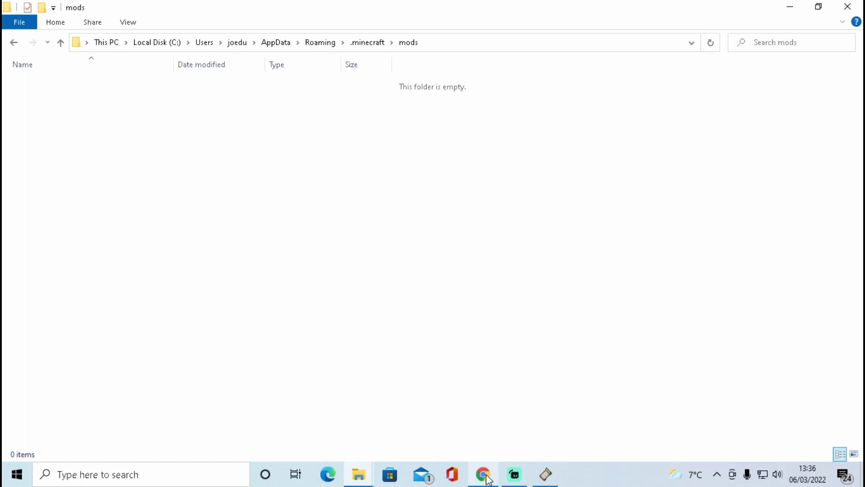
{"action": "mouse_move", "coordinate": [487, 478]}
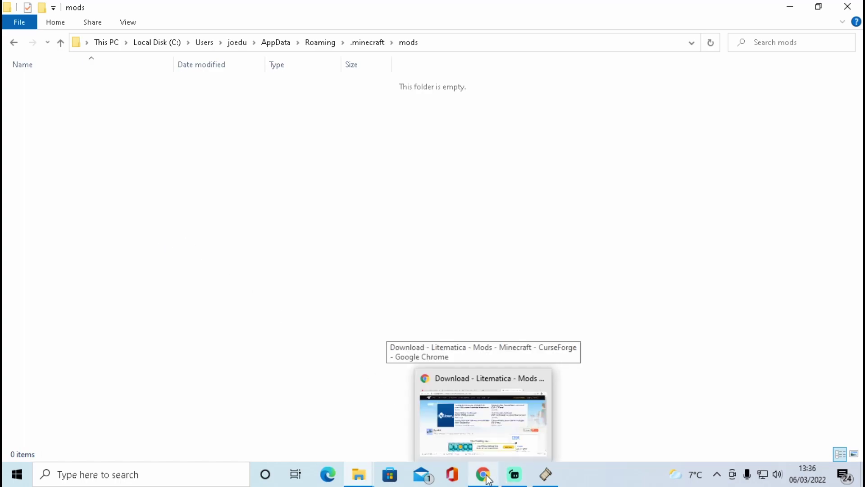
{"action": "left_click", "coordinate": [484, 476]}
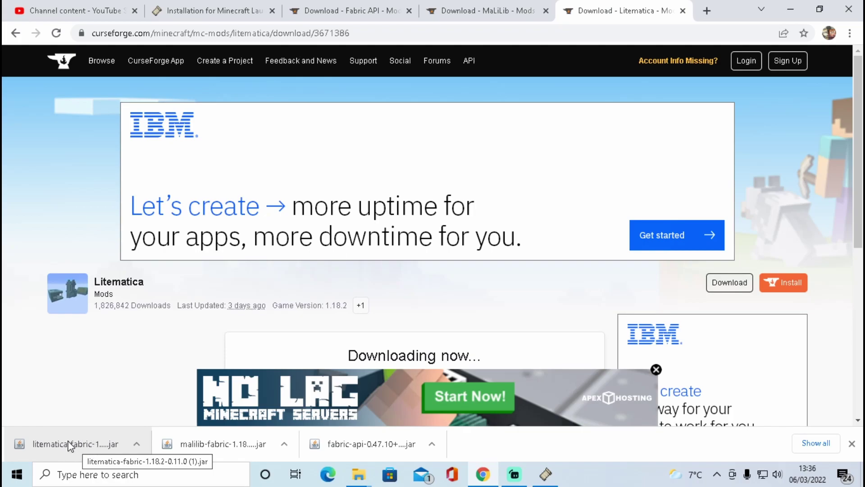
{"action": "left_click_drag", "start_coordinate": [69, 442], "coordinate": [417, 305]}
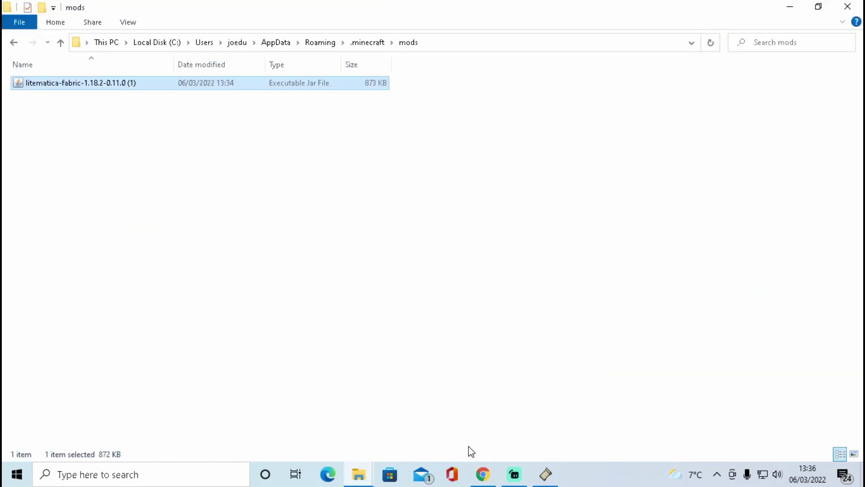
{"action": "left_click", "coordinate": [482, 476]}
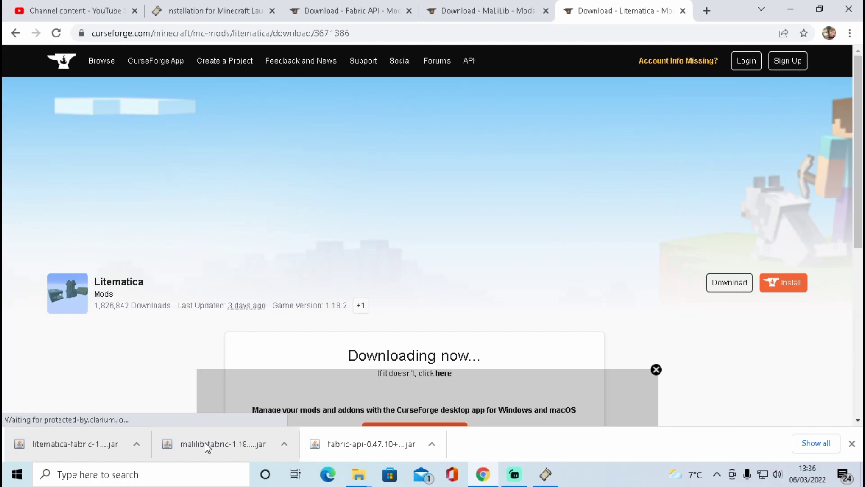
{"action": "left_click_drag", "start_coordinate": [207, 446], "coordinate": [365, 253]}
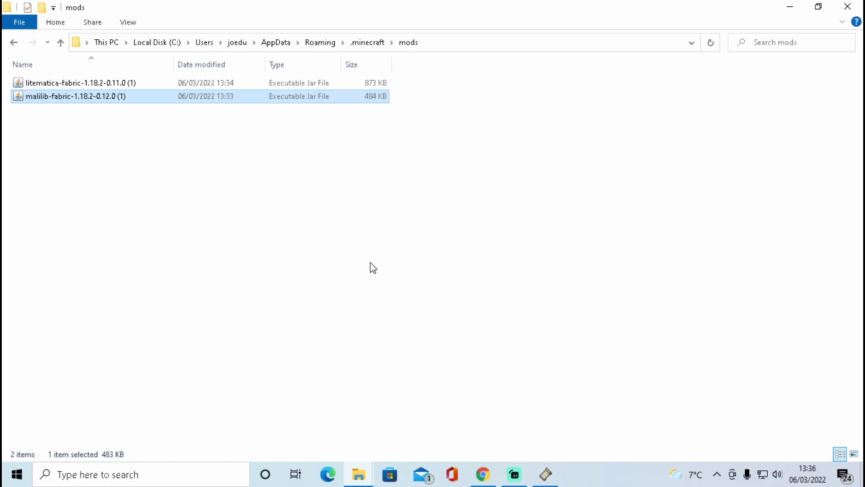
{"action": "left_click", "coordinate": [480, 478]}
{"action": "left_click_drag", "start_coordinate": [353, 442], "coordinate": [393, 291]}
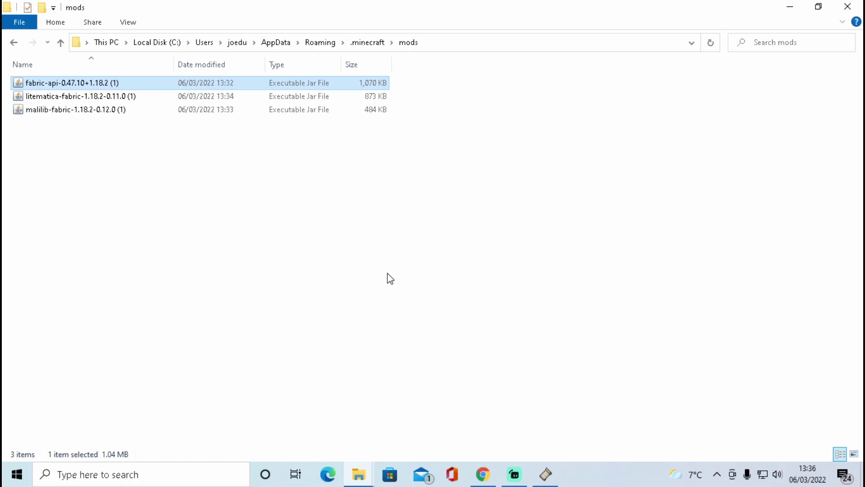
{"action": "left_click", "coordinate": [389, 278]}
Step: Launch Minecraft from the launcher using the fabric-loader-1.18.2 installation
{"action": "left_click", "coordinate": [145, 474]}
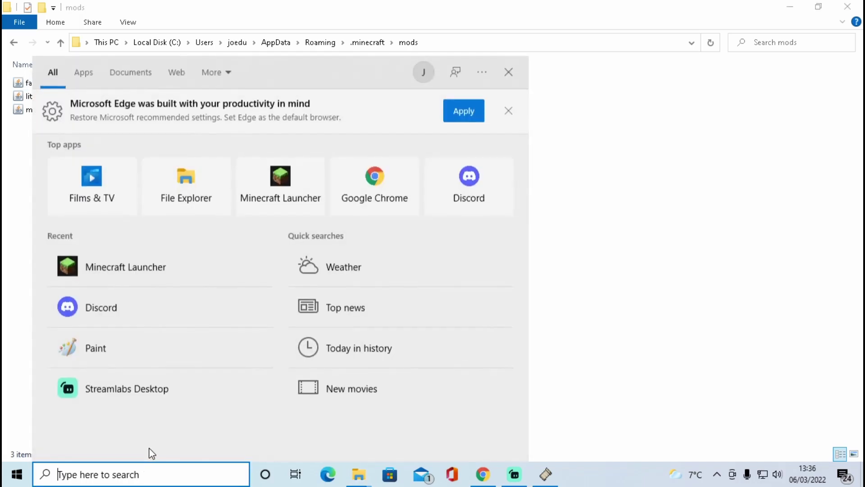
{"action": "left_click", "coordinate": [116, 269]}
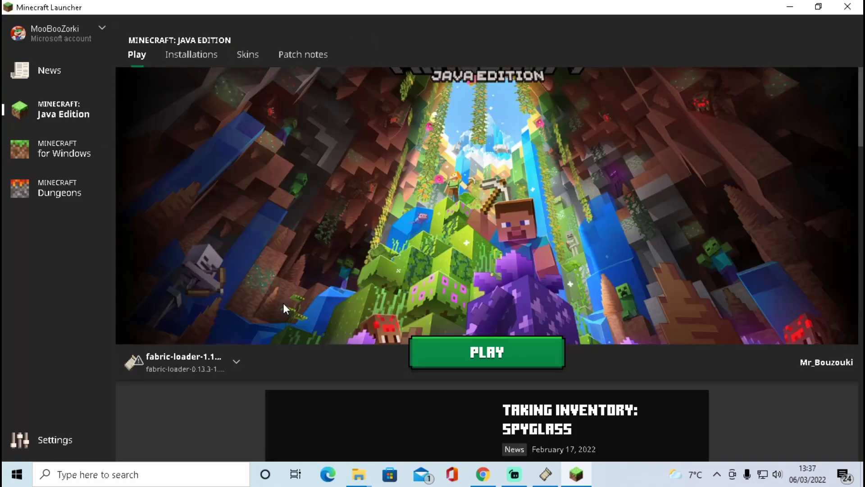
{"action": "left_click", "coordinate": [236, 362]}
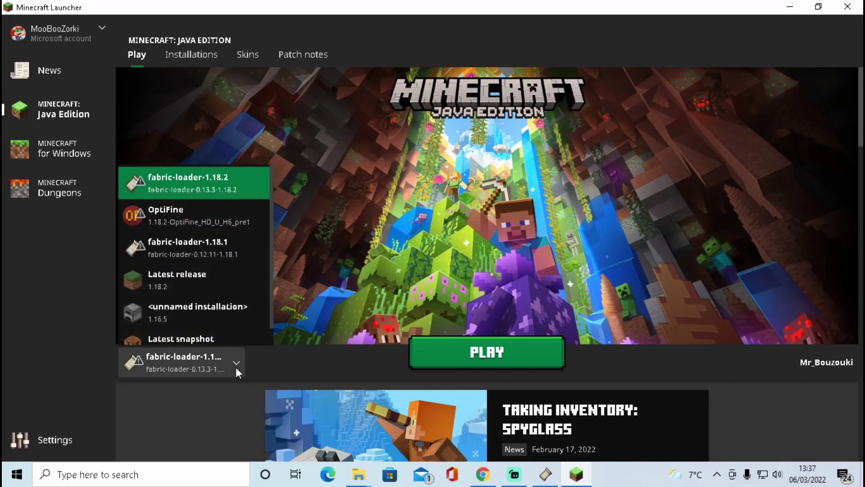
{"action": "left_click", "coordinate": [185, 180]}
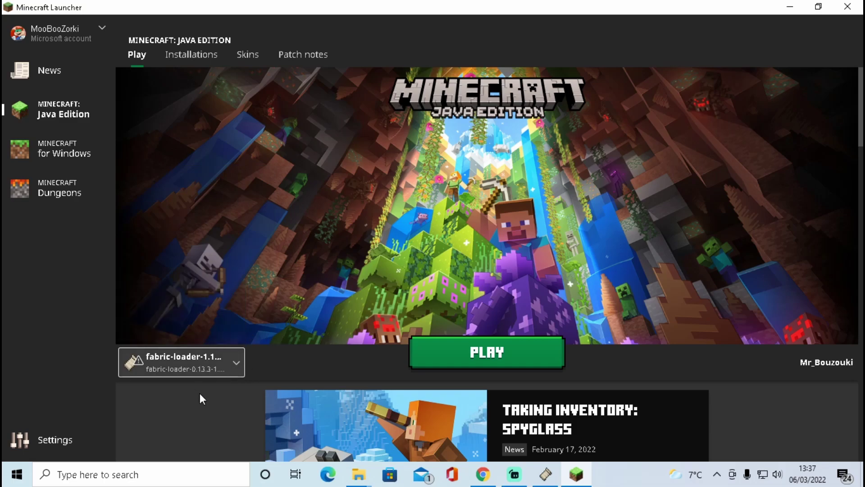
{"action": "left_click", "coordinate": [491, 355]}
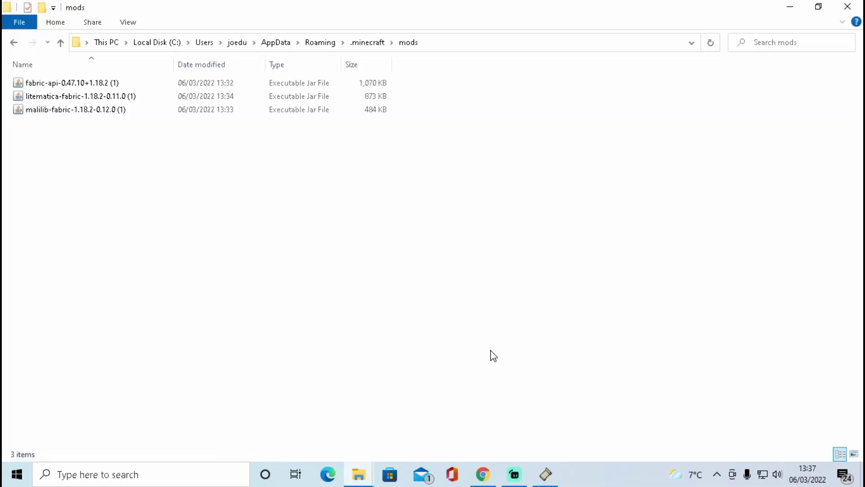